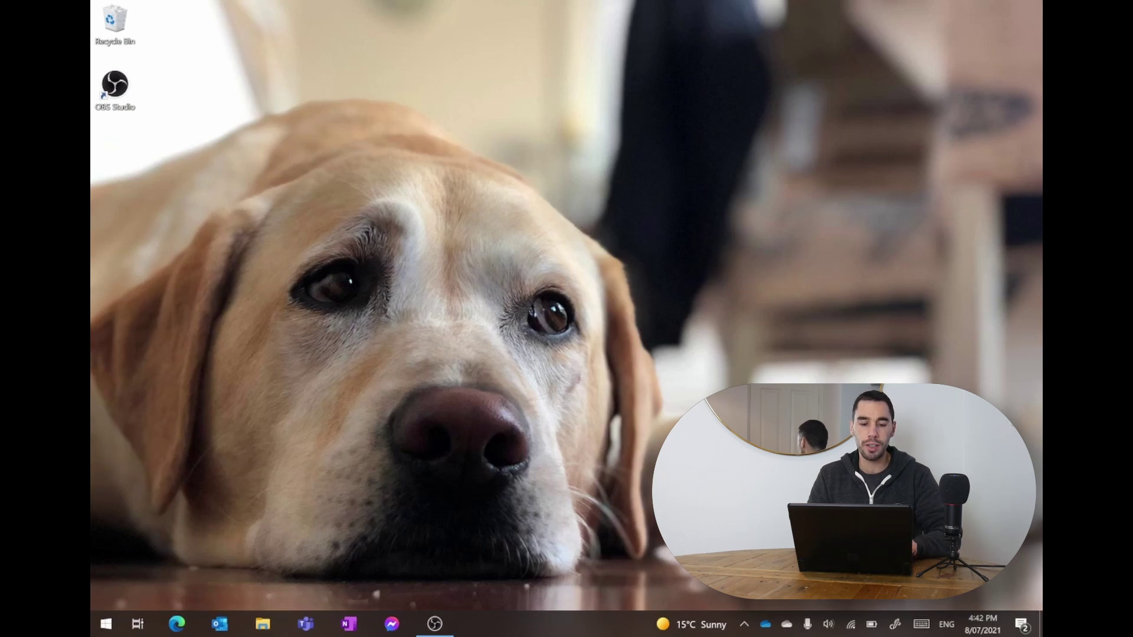
- Search 'windows up' to reach Windows Update, then open the Windows Insider Program page
key(super)
text(windows up)
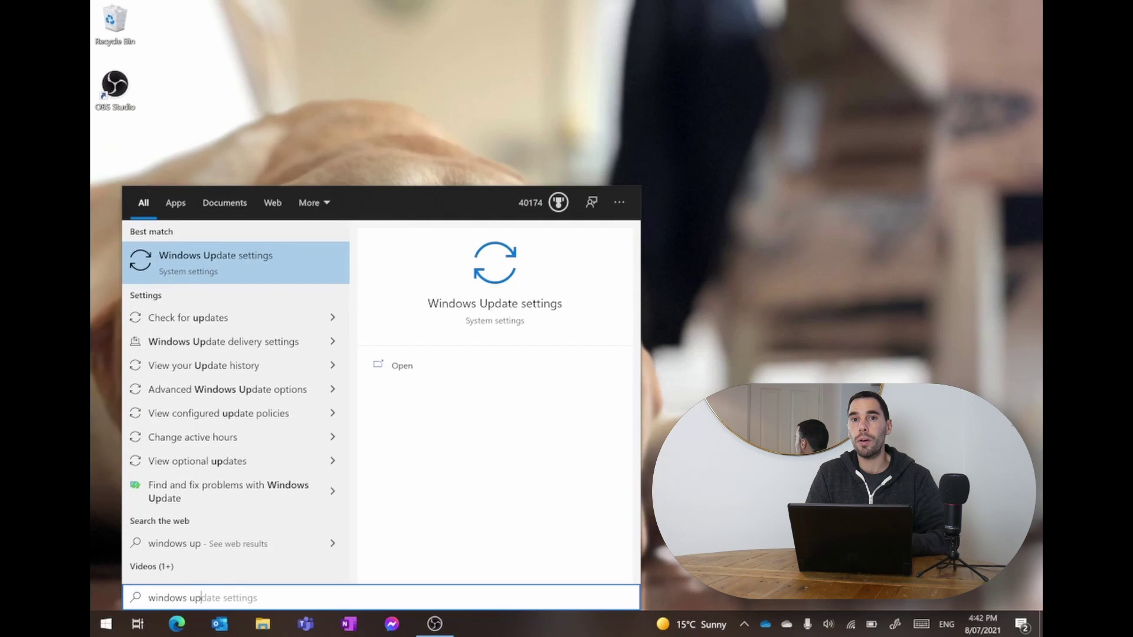
click(220, 274)
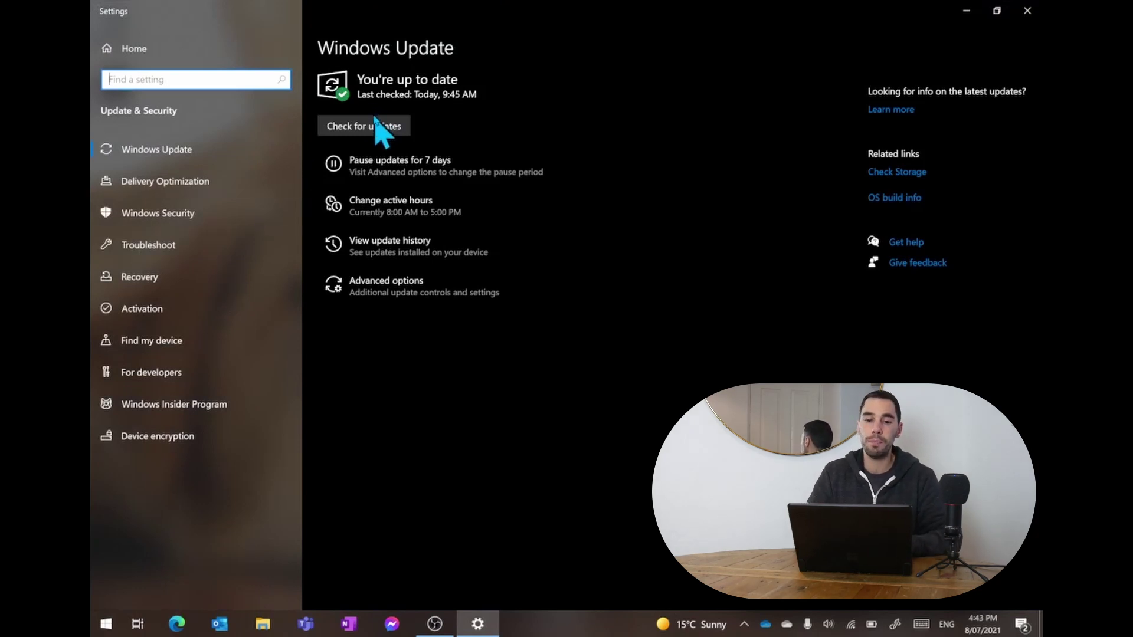
click(181, 406)
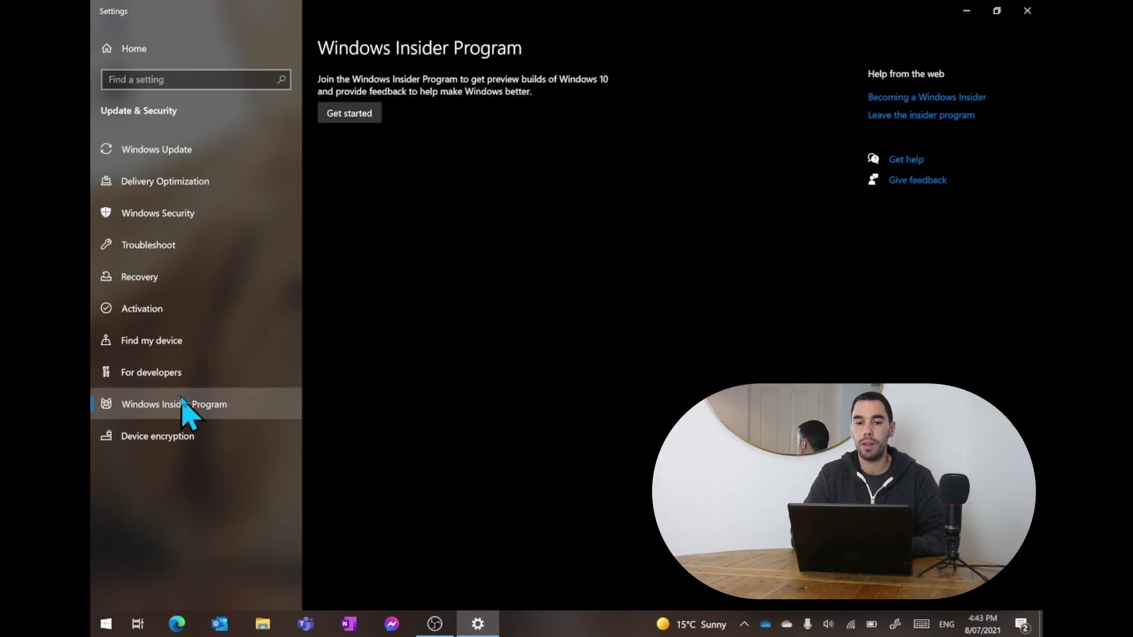
- Join the Insider Program with a linked Microsoft account on the Dev Channel, accepting the data terms
click(367, 112)
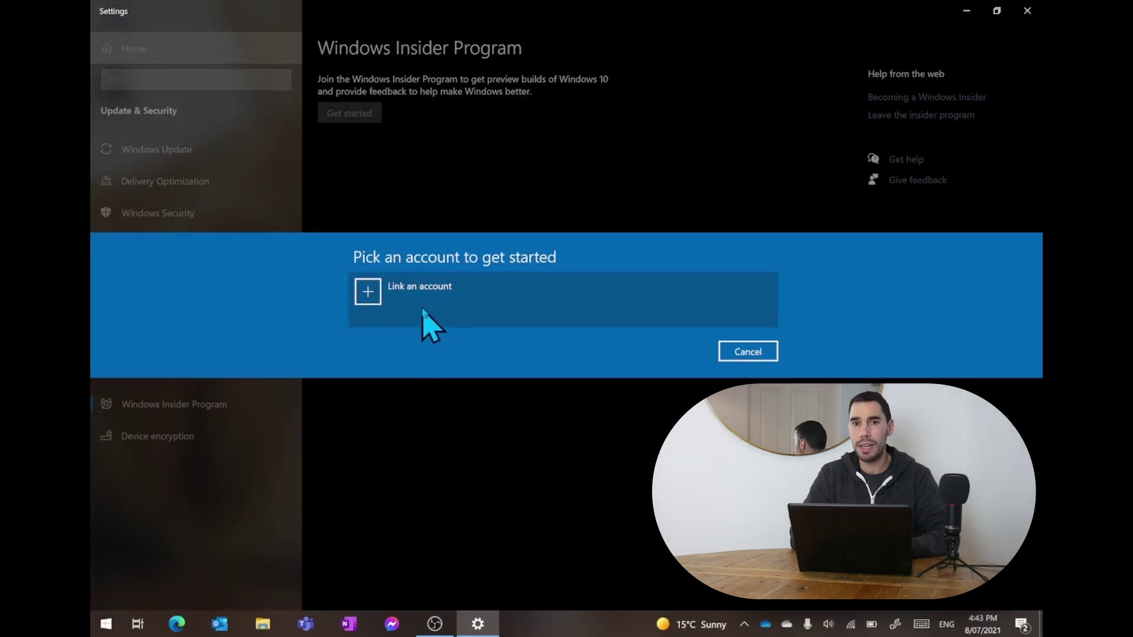
click(424, 316)
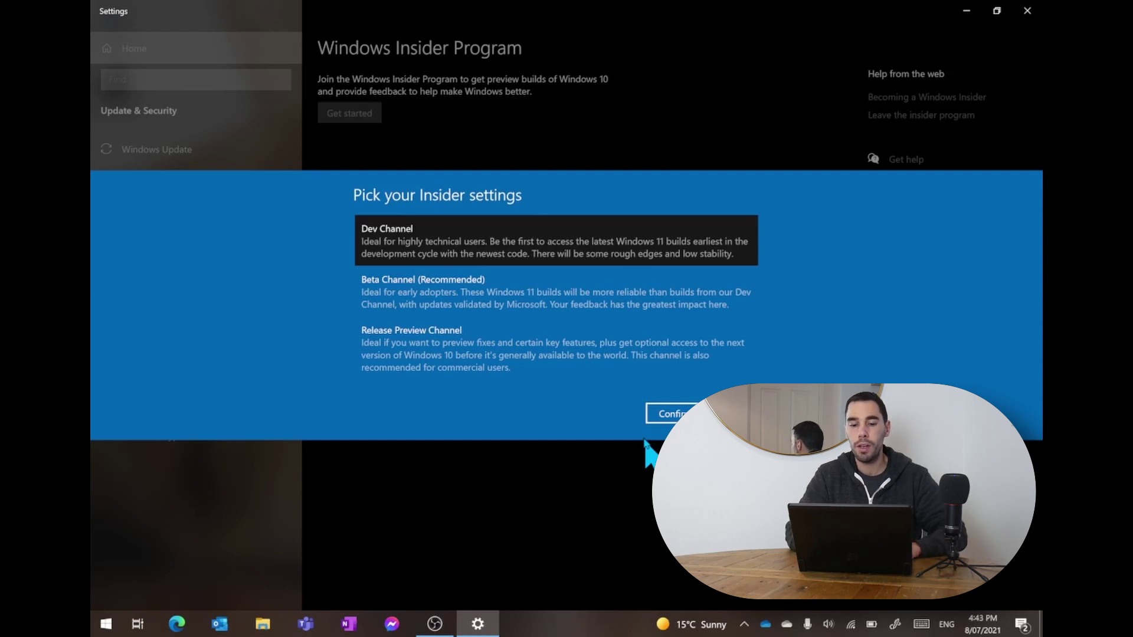
click(671, 414)
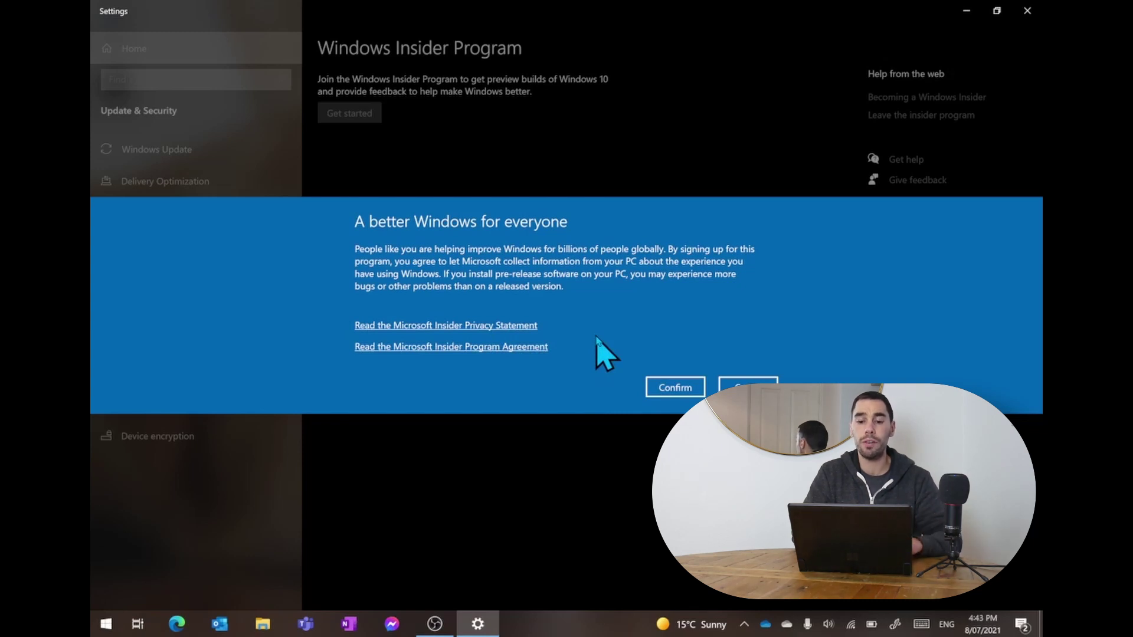
click(678, 389)
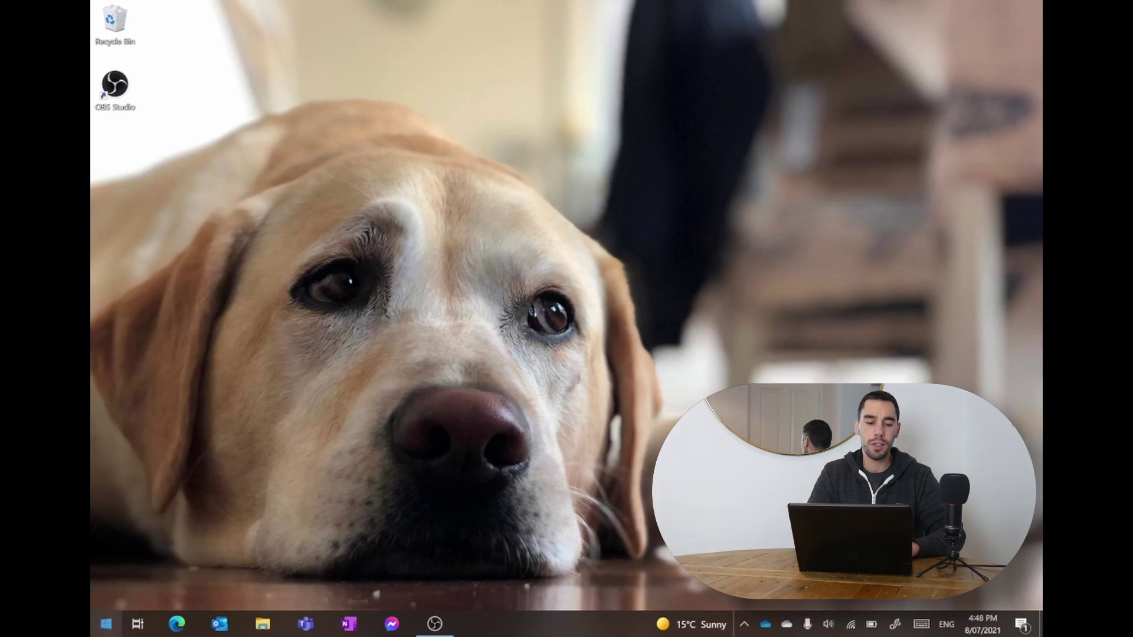
- Search 'upd' and open the Check for updates page to get the Windows 11 build
click(106, 624)
text(upd)
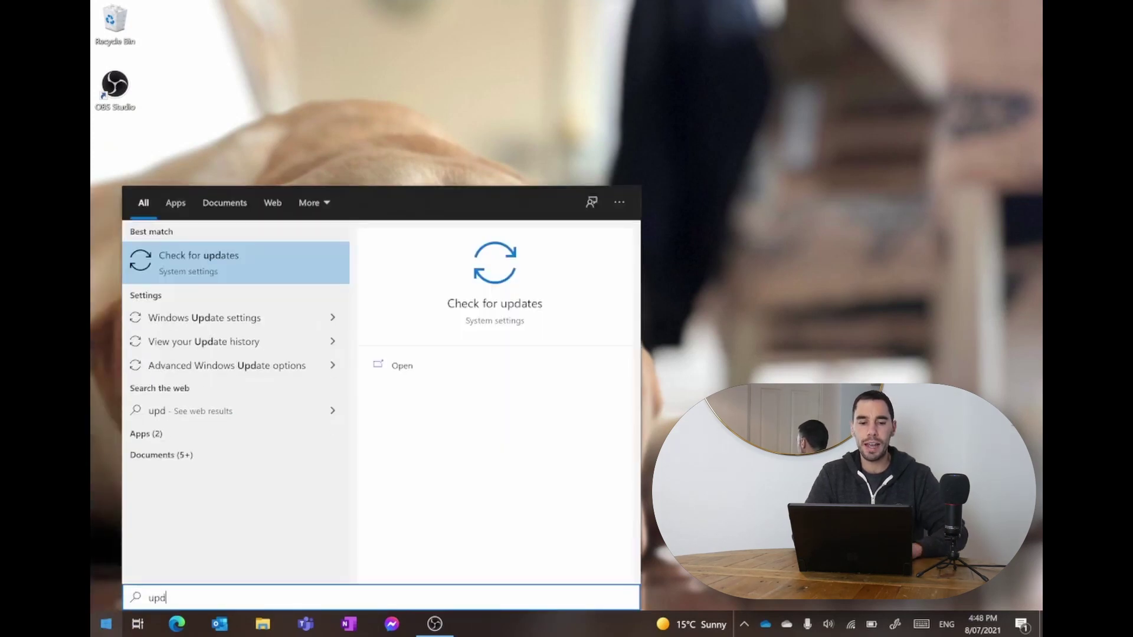
click(251, 279)
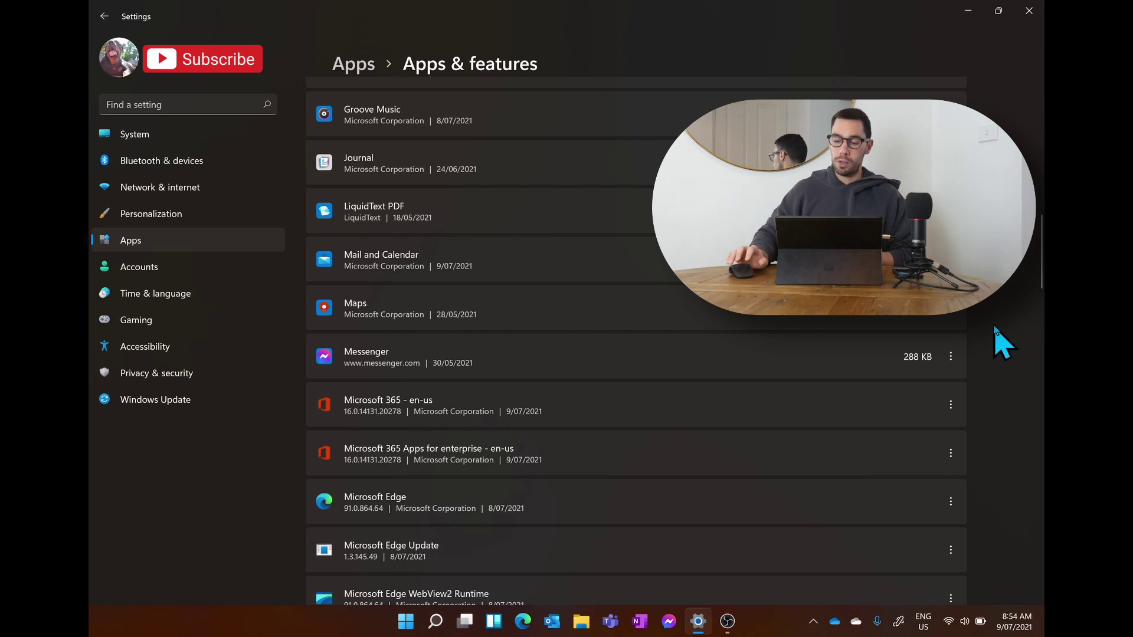
- Uninstall Microsoft 365 - en-us from Apps & features and bring up the Office uninstaller
click(951, 405)
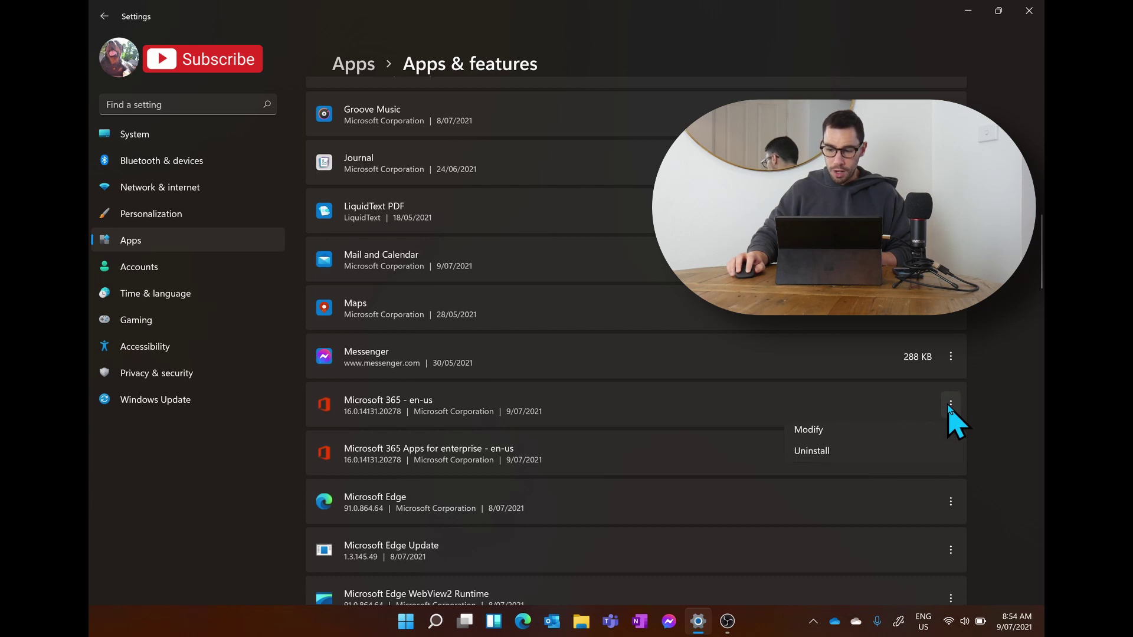
click(866, 454)
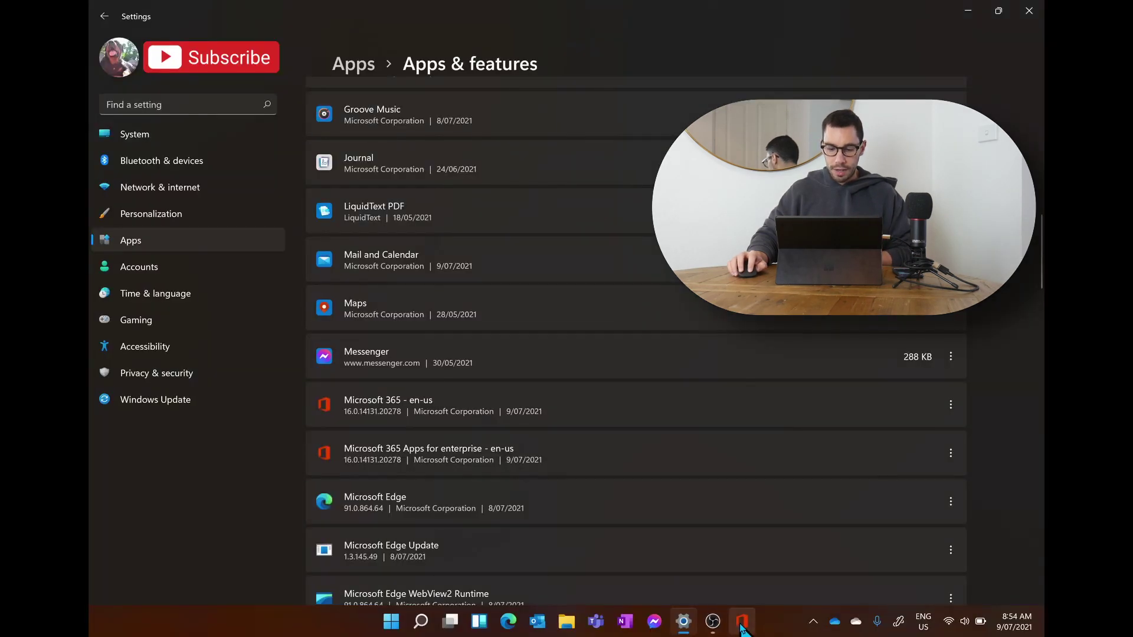
mouse_move(741, 628)
click(758, 570)
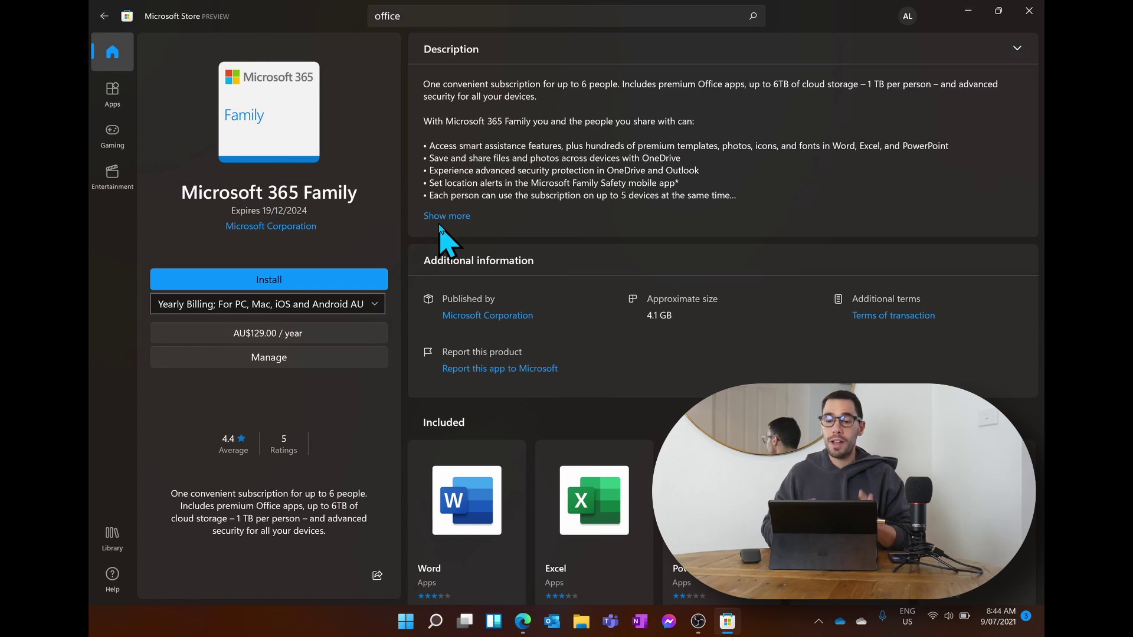
- Minimise Microsoft Store after reviewing the Microsoft 365 Family listing
click(961, 12)
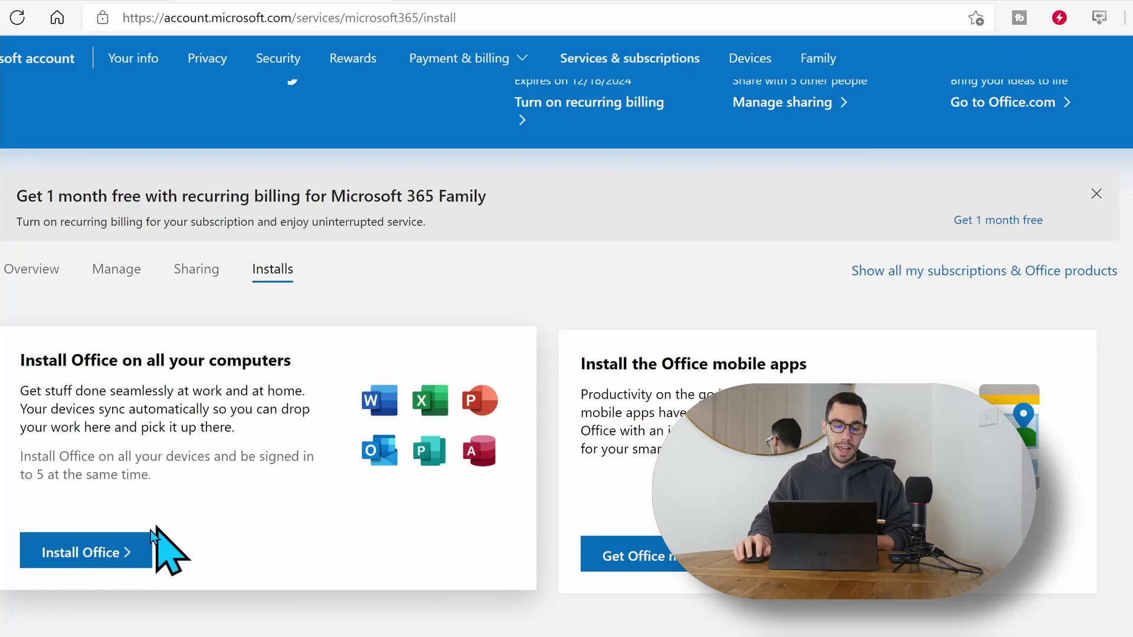
- Download OfficeSetup.exe from the Microsoft account Installs page and run it
click(100, 561)
click(673, 566)
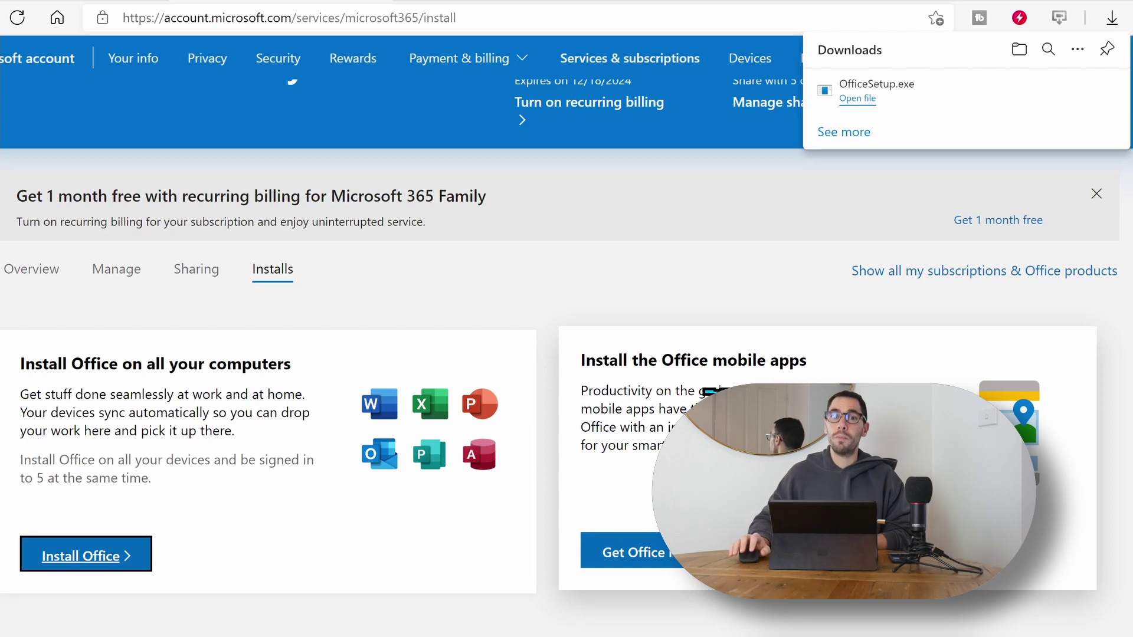
click(856, 99)
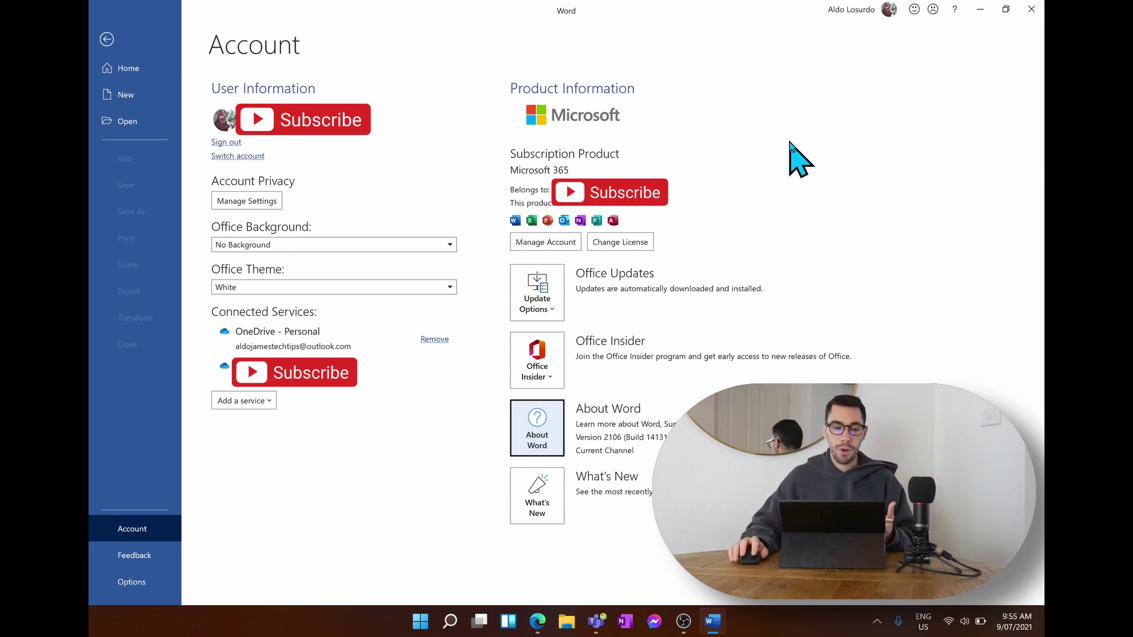
- Return to the document and show the Office Insider options under File > Account
click(101, 37)
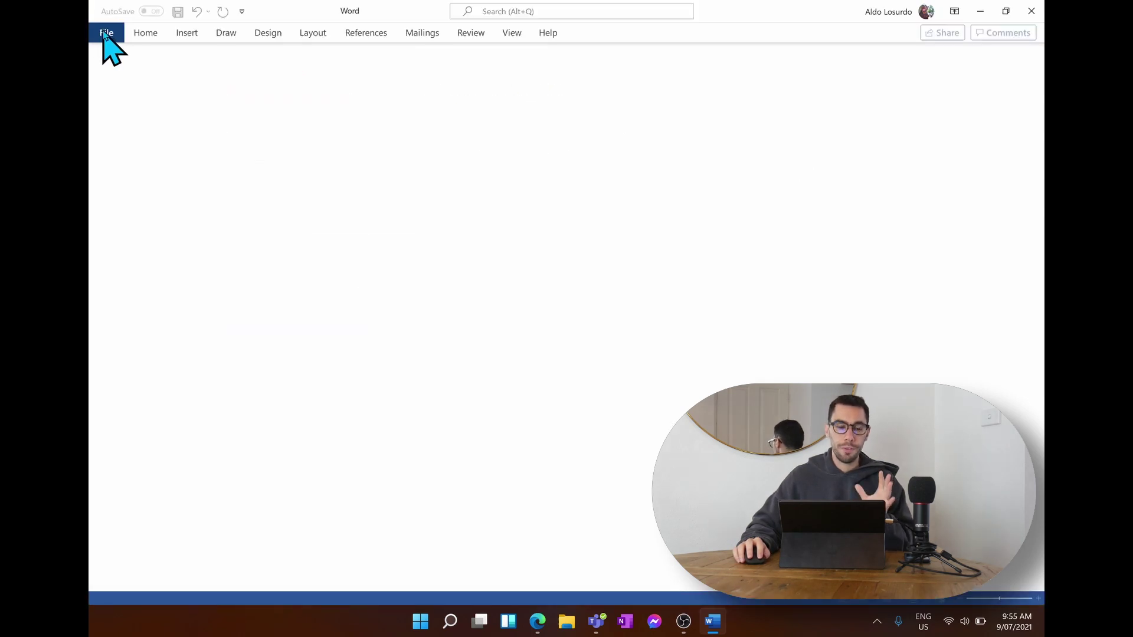
click(101, 34)
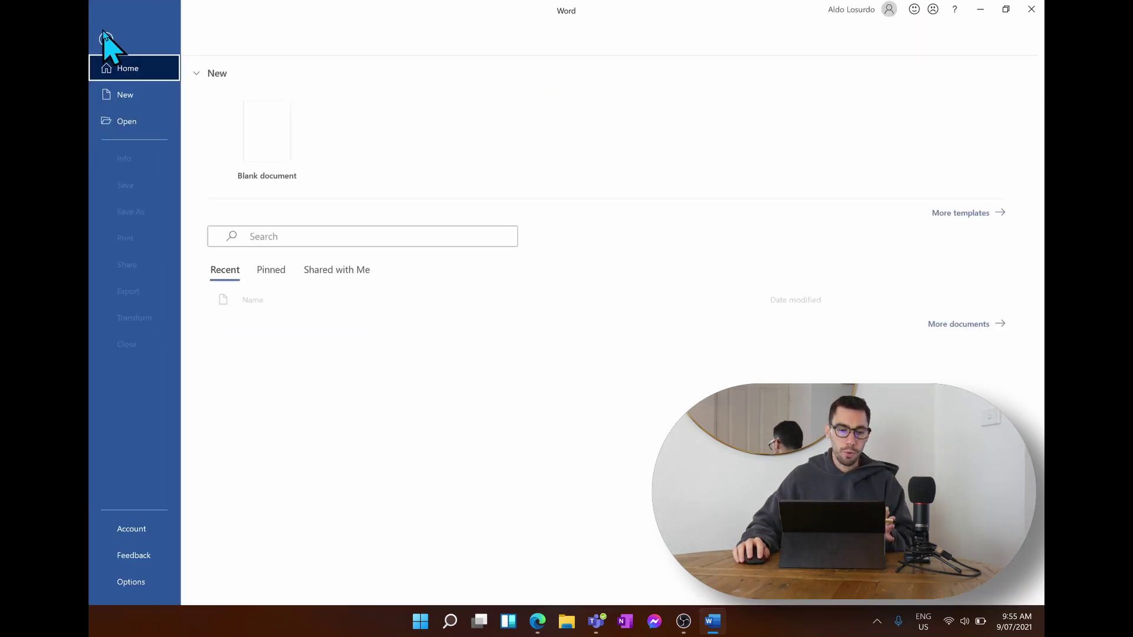
click(145, 534)
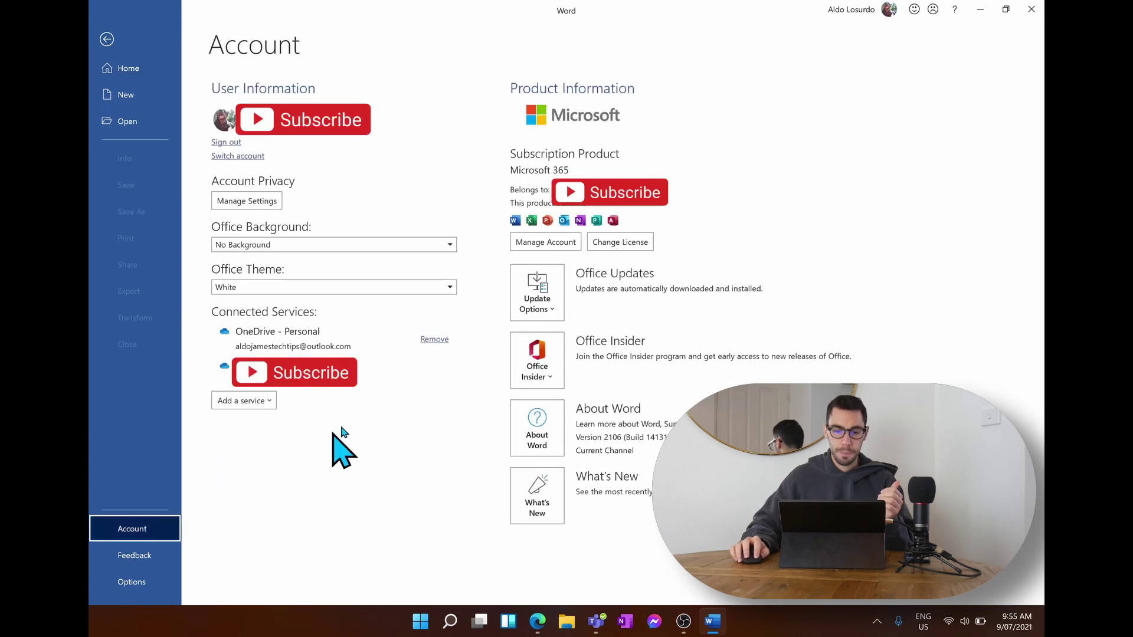
click(538, 366)
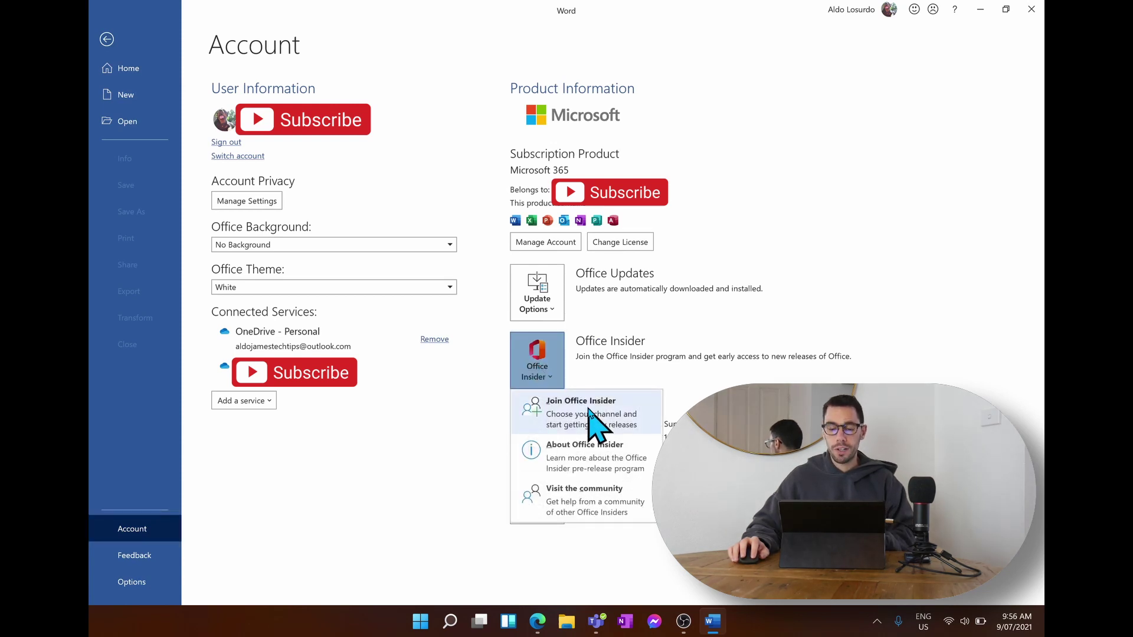
- Opt in to Office Insider early access on the Beta Channel and agree to the terms
click(590, 413)
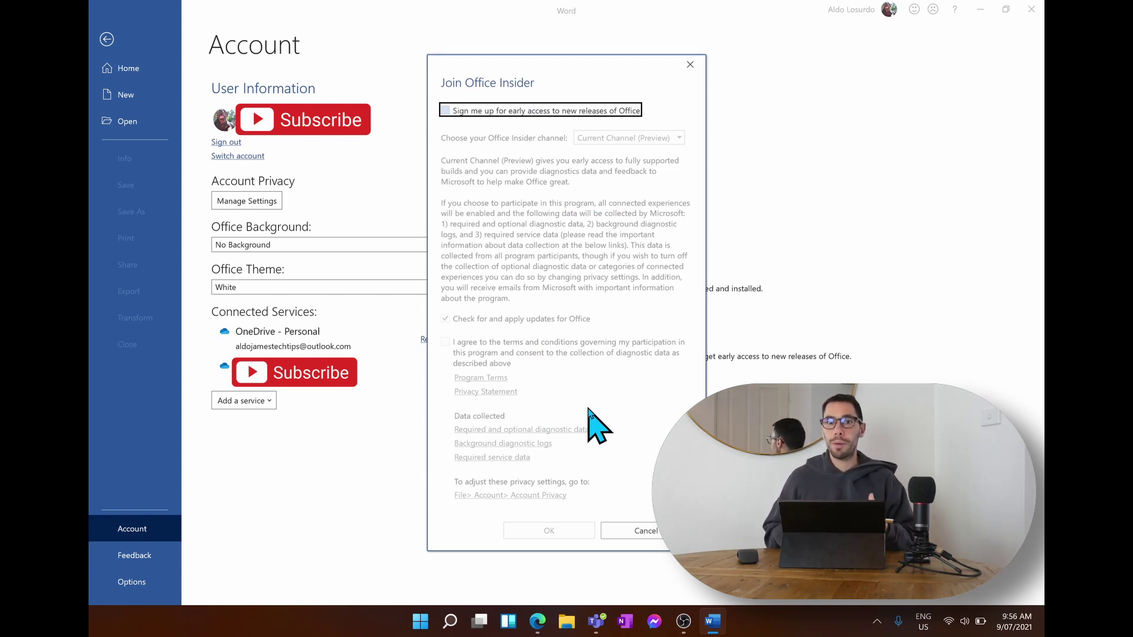
click(507, 111)
click(627, 138)
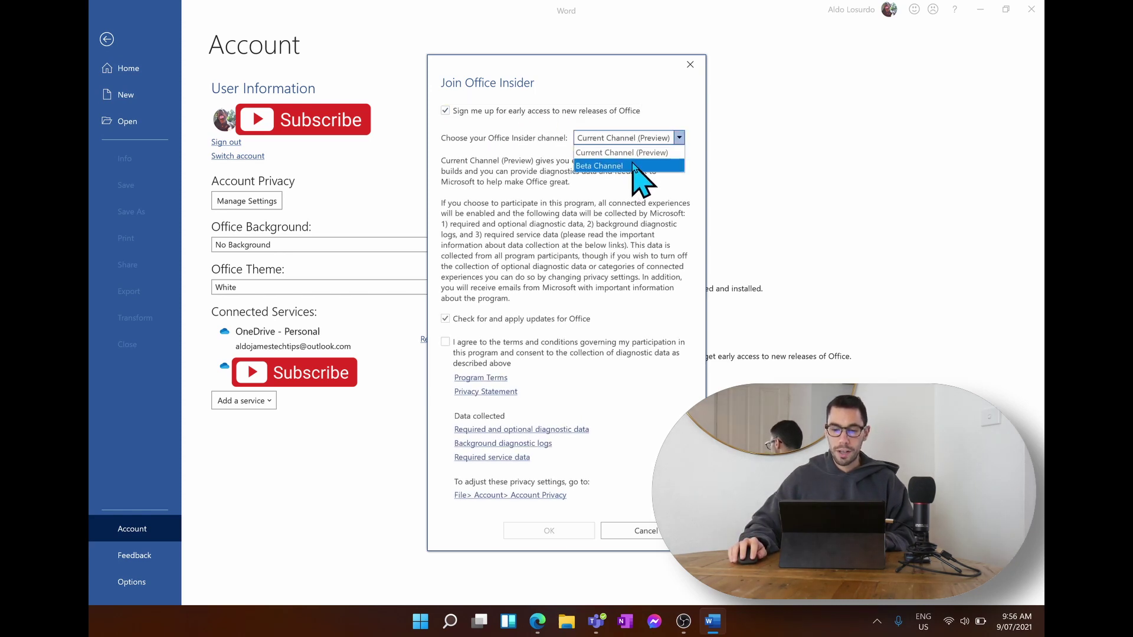
click(632, 165)
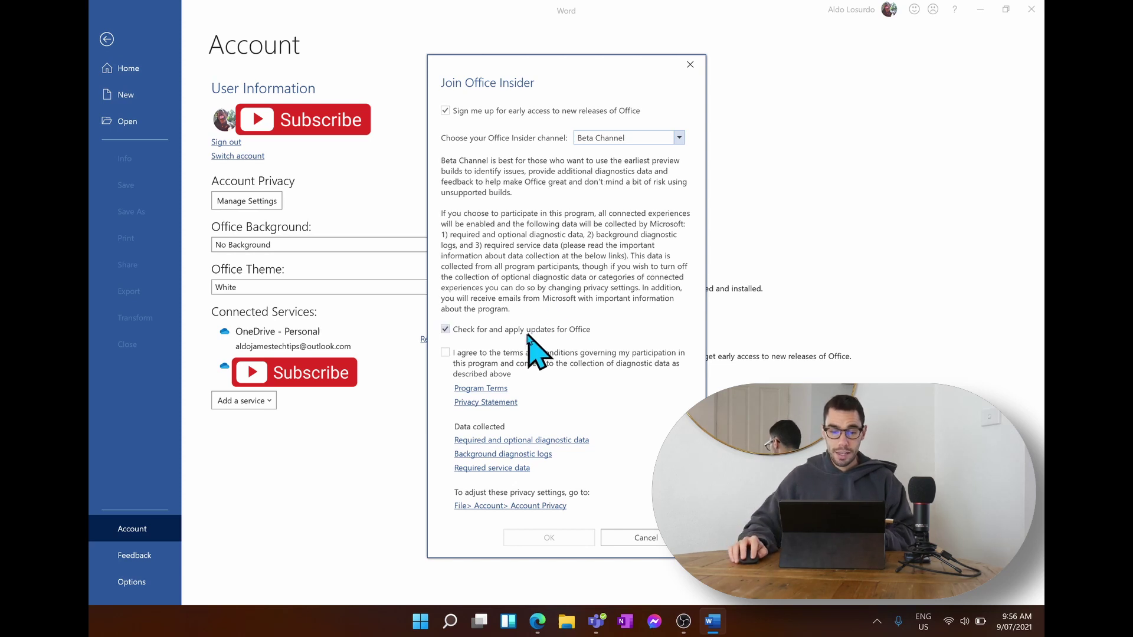
click(508, 355)
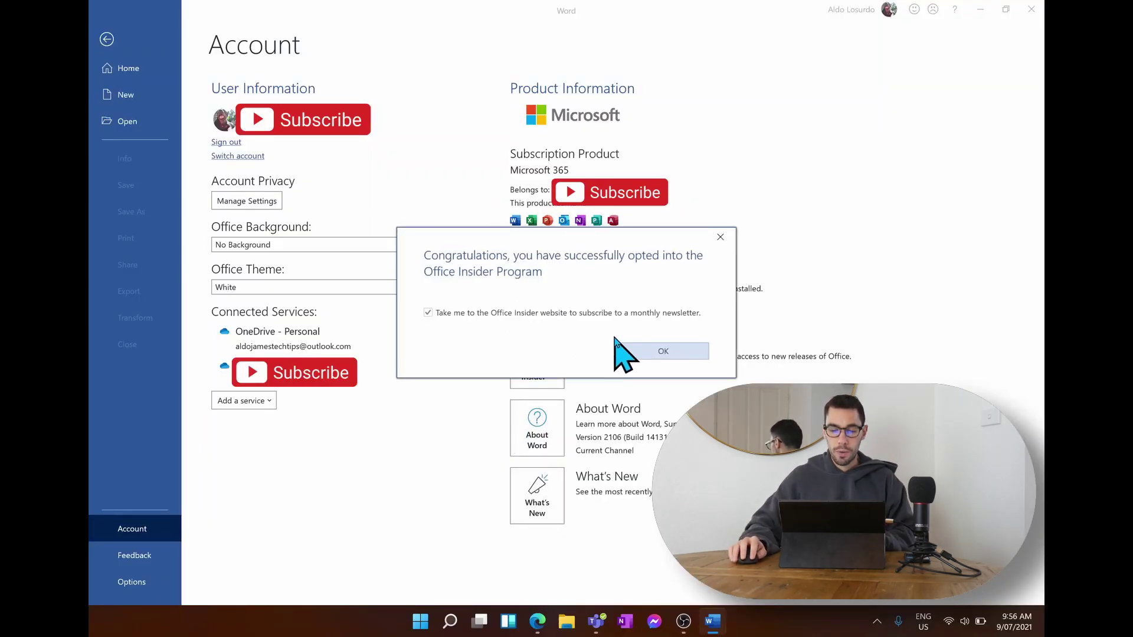
- Decline the Insider newsletter, confirm joining, and check the Word version in About Word
click(623, 313)
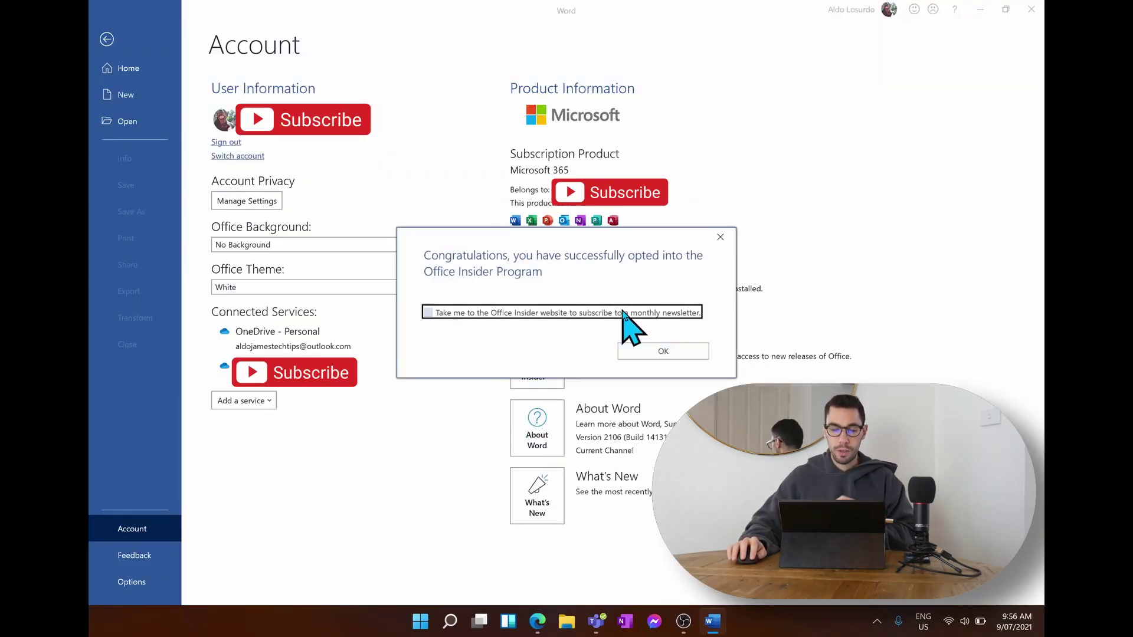
click(660, 354)
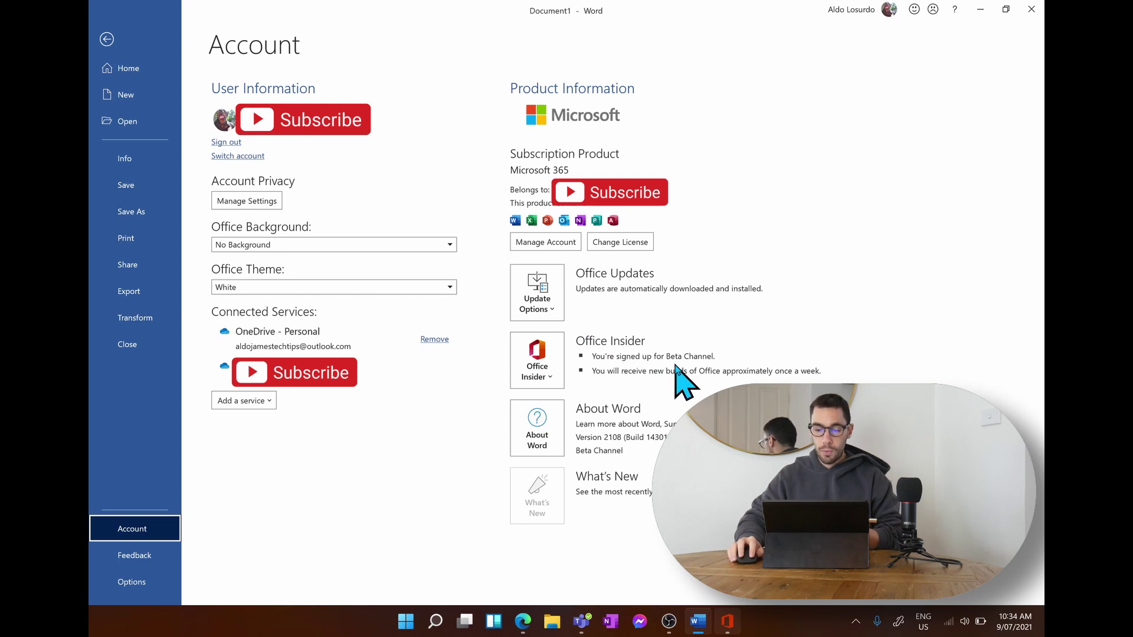
click(554, 426)
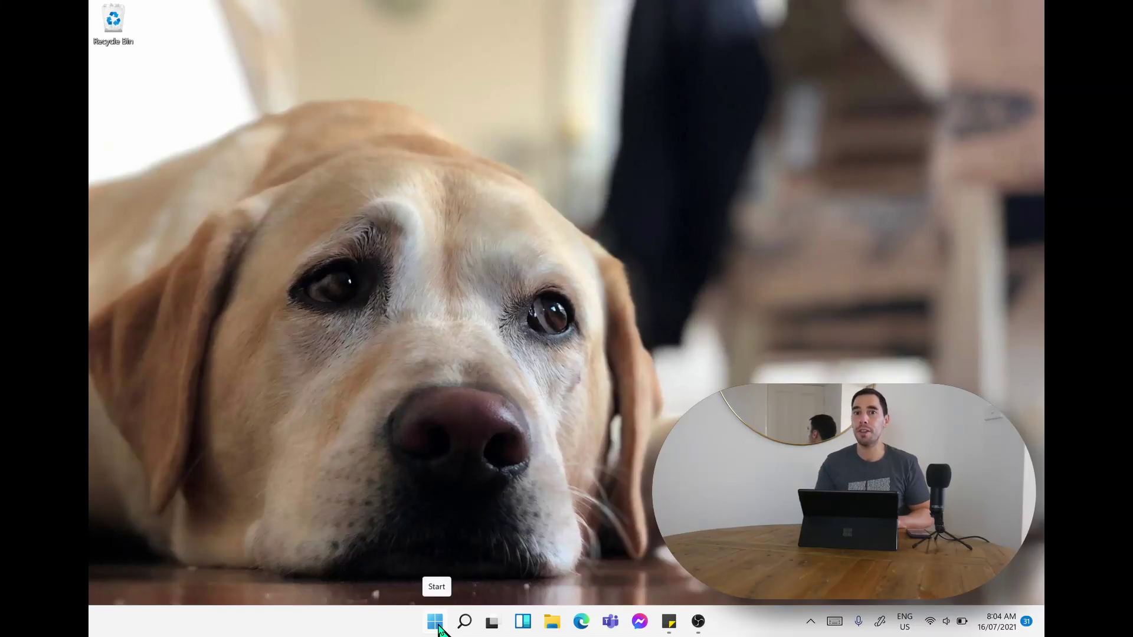
- Launch Word from its pinned tile in the Start menu
click(439, 628)
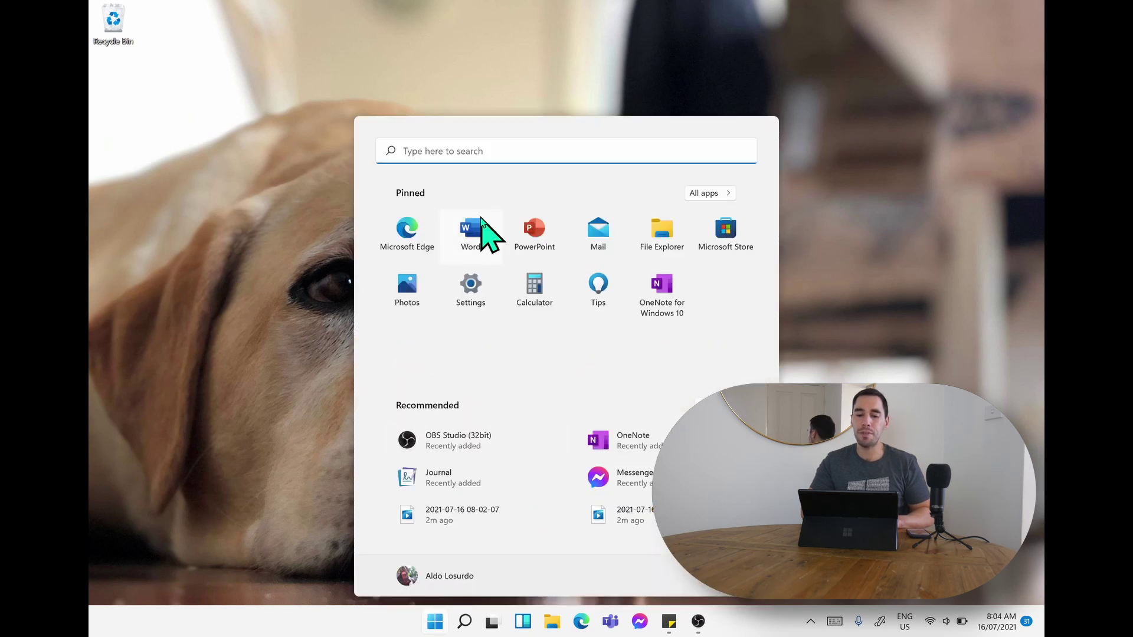
click(474, 230)
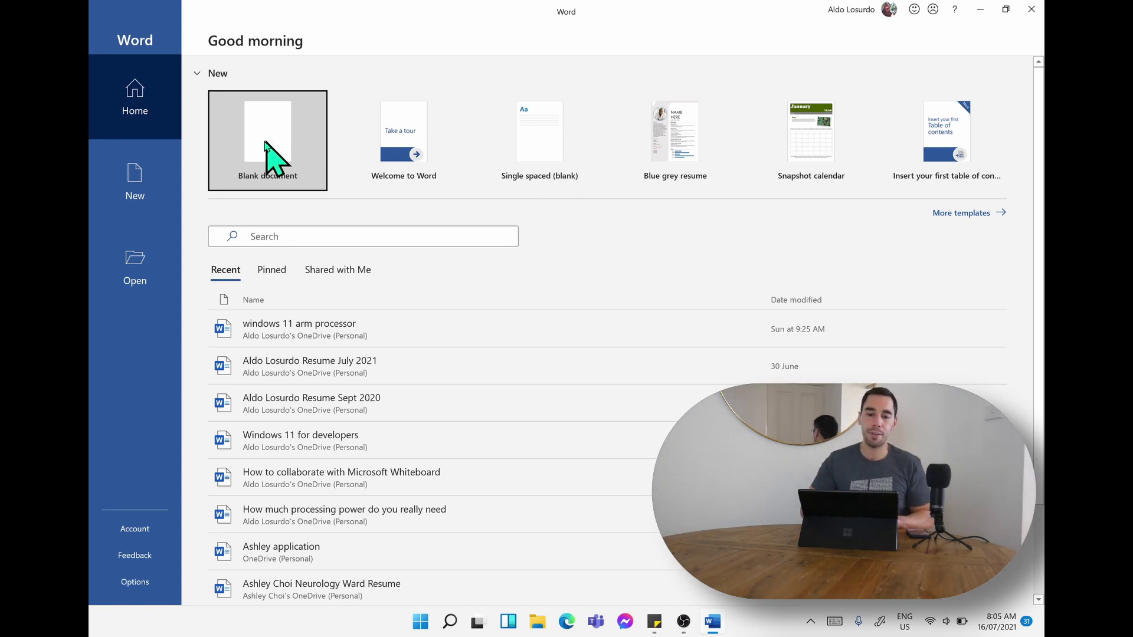
- Start a new blank Word document, Document1
click(266, 158)
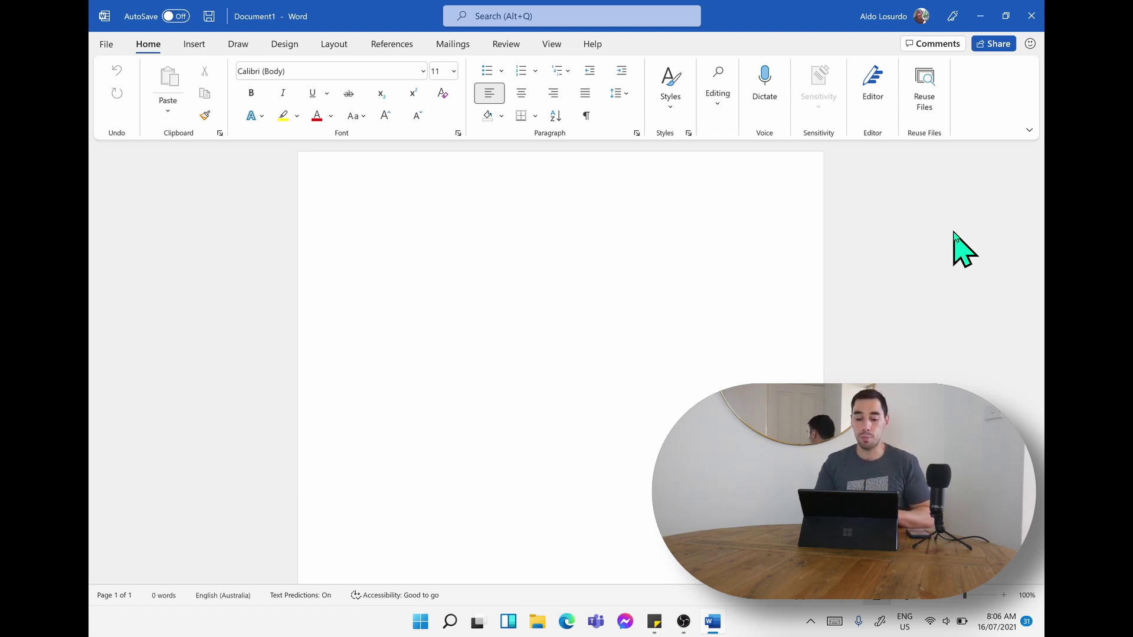
- Search Start for 'outlook' and launch Outlook to its 16 July 2021 calendar
key(super)
text(outlook)
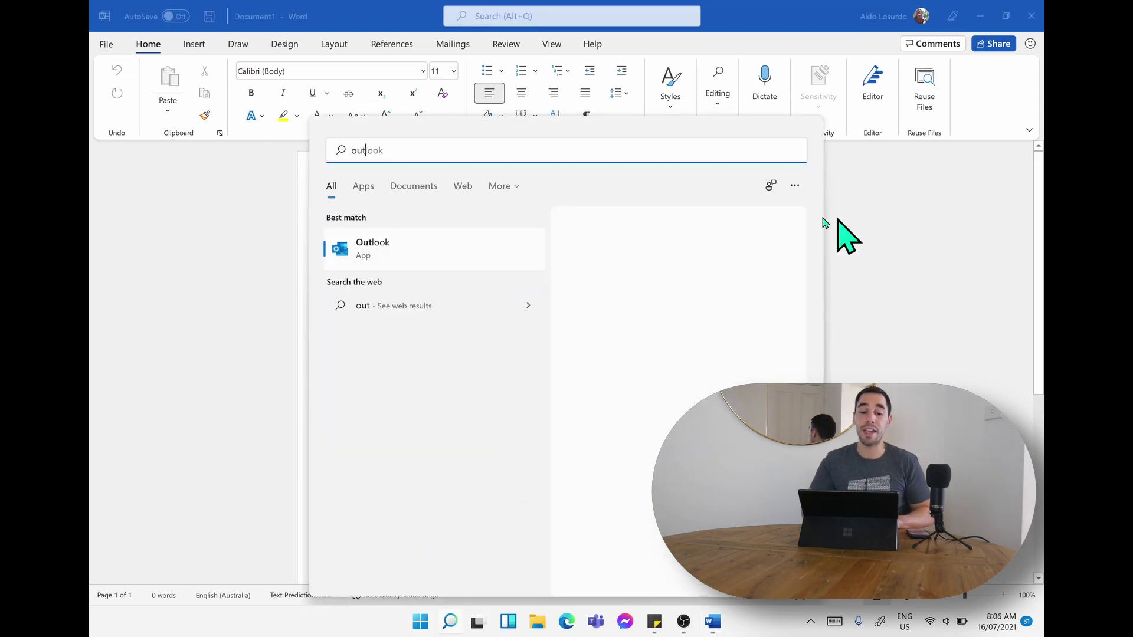
click(342, 247)
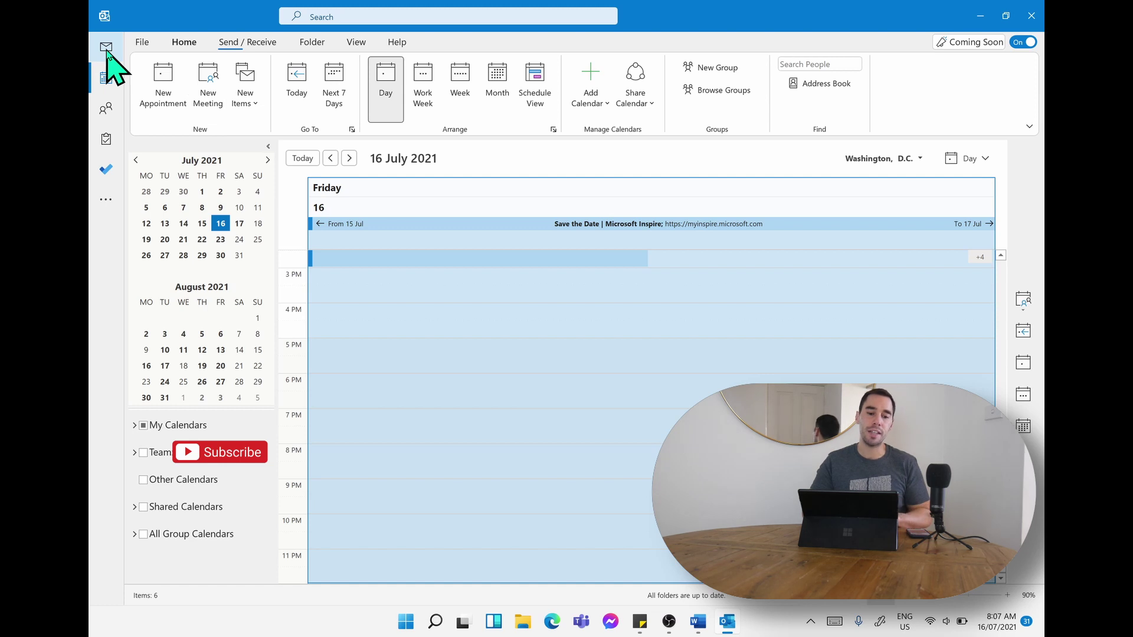
- Check the other Office apps, select a late-afternoon slot, and list Outlook's new item types
click(107, 200)
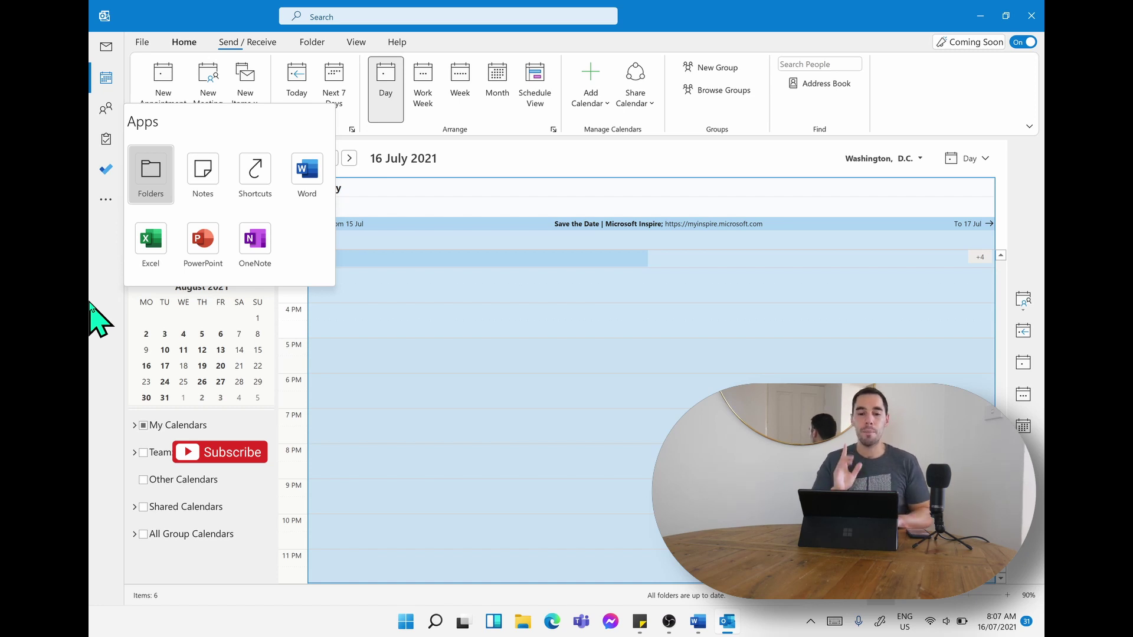
key(Escape)
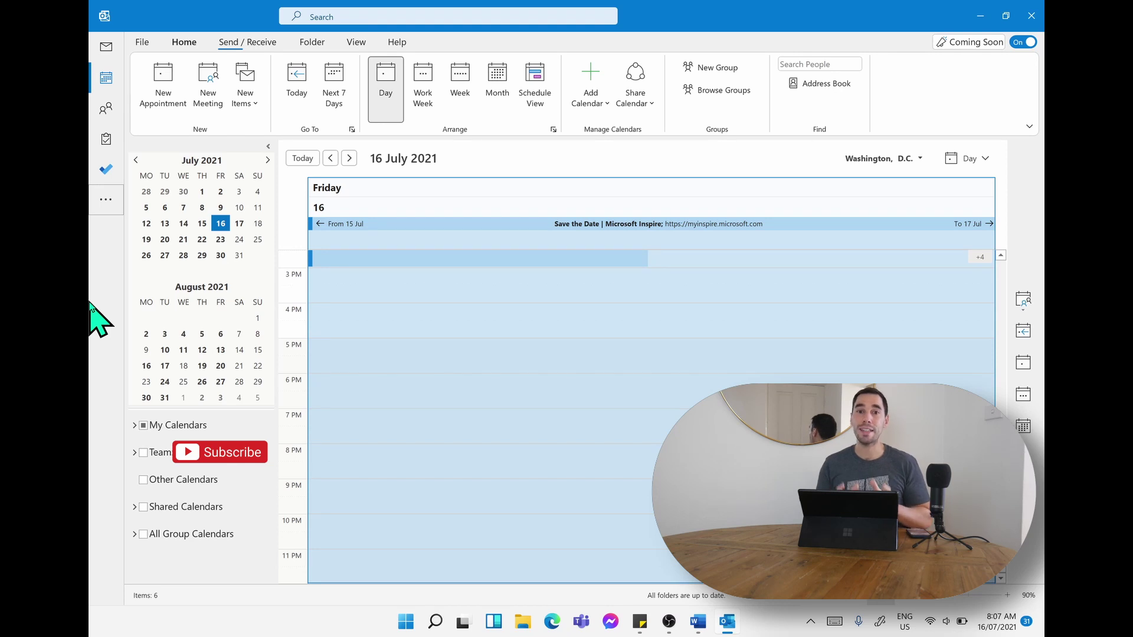
click(382, 169)
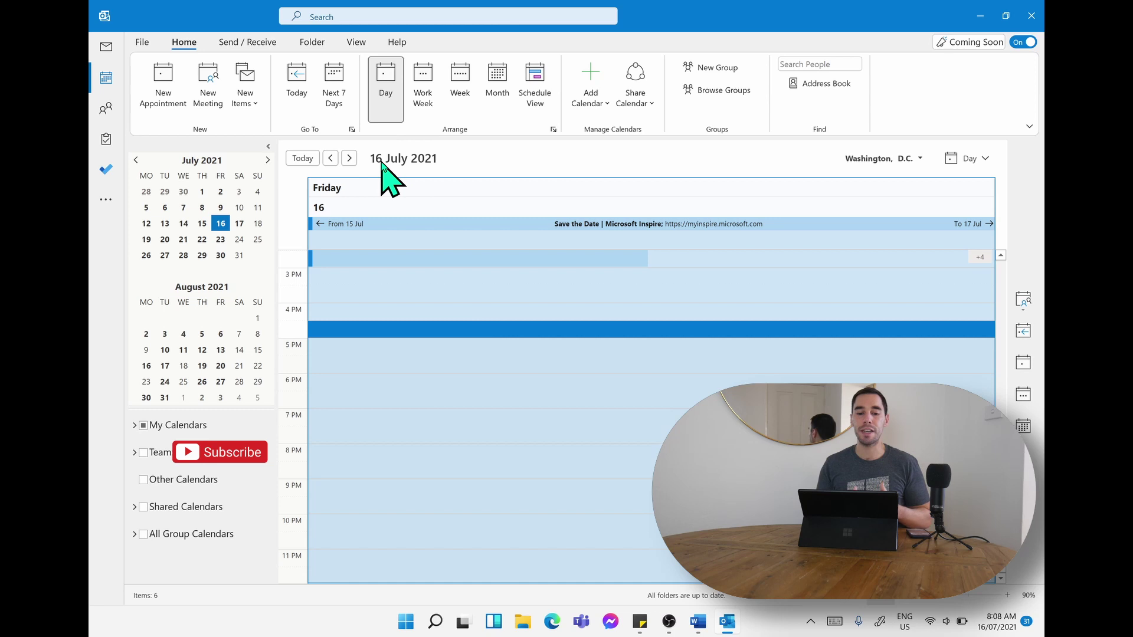
click(258, 102)
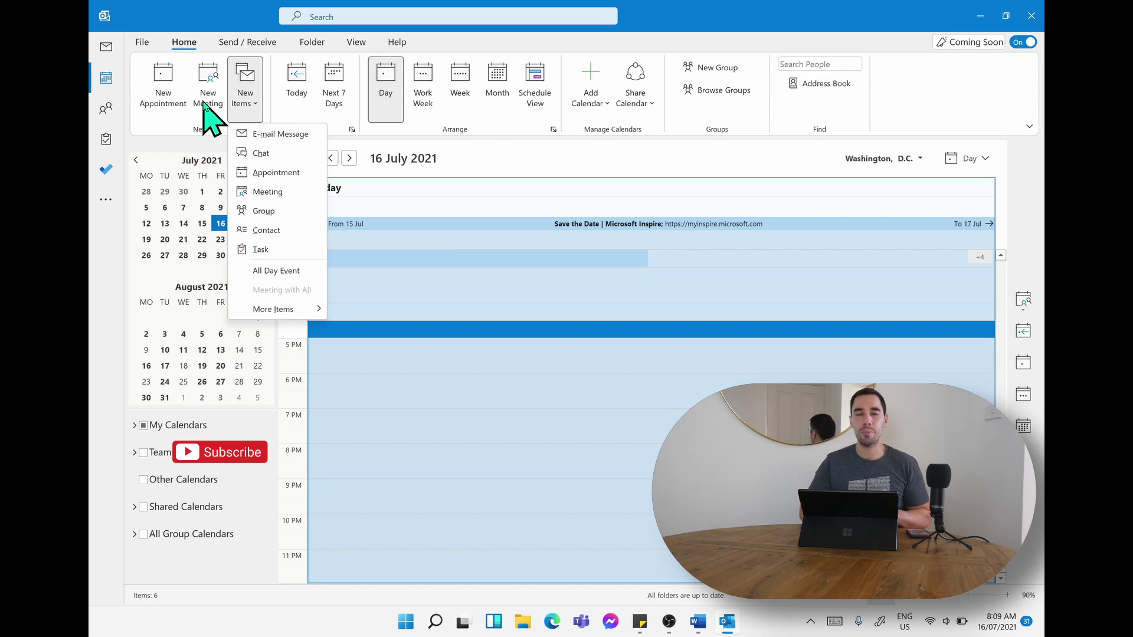
- Search 'add-in' to reach COM Add-ins and enable the Microsoft Teams Meeting Add-in
click(351, 17)
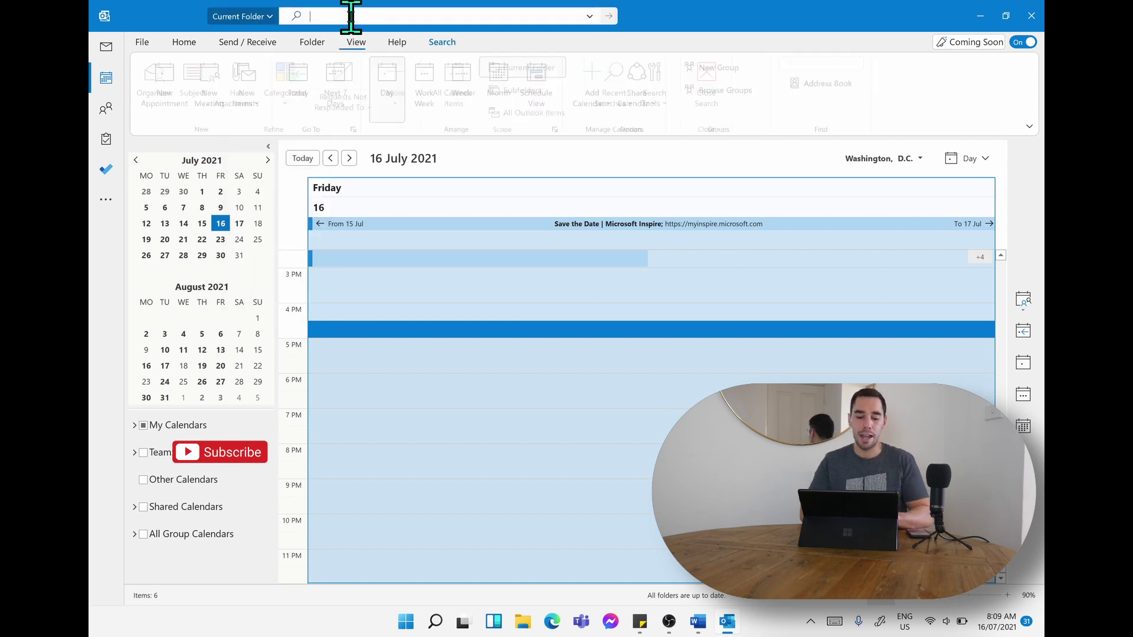
text(add-in)
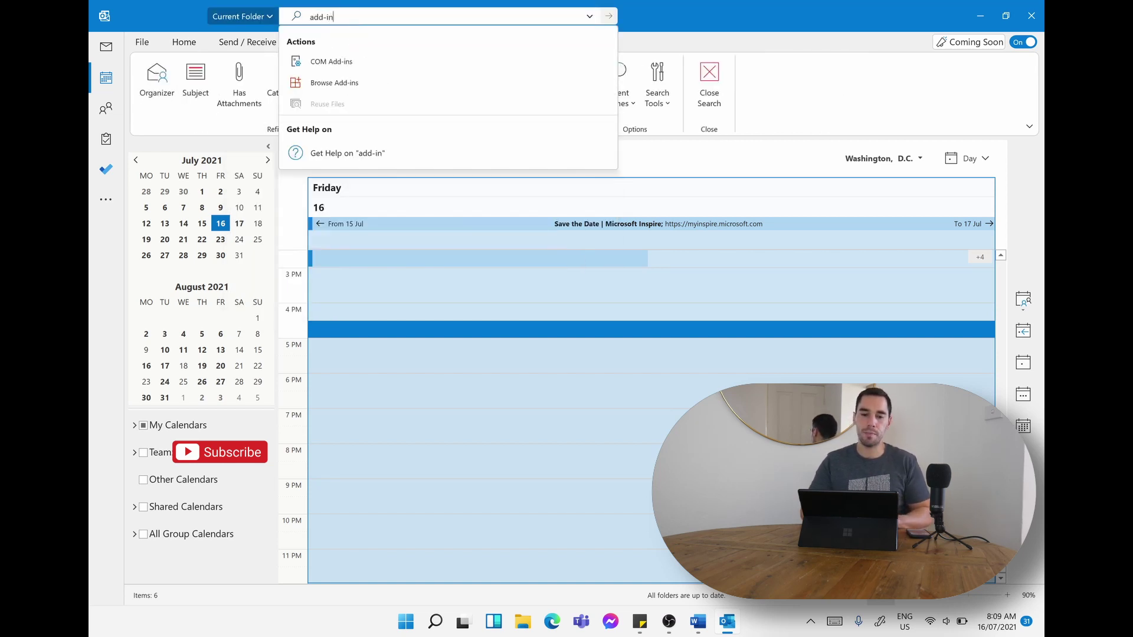
click(338, 62)
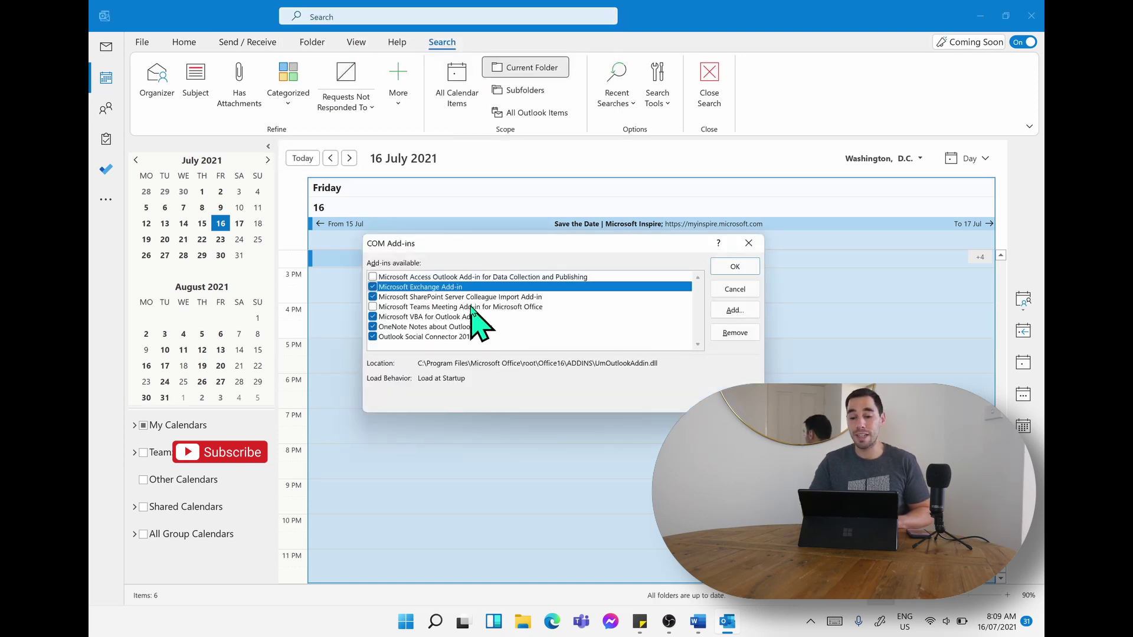
click(372, 307)
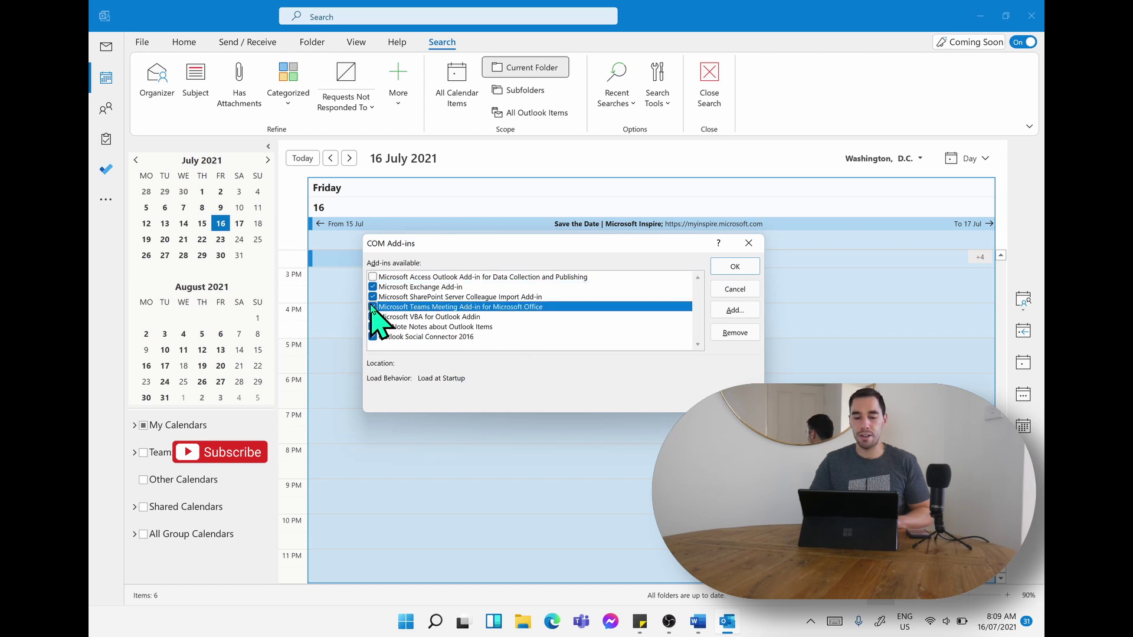
click(734, 267)
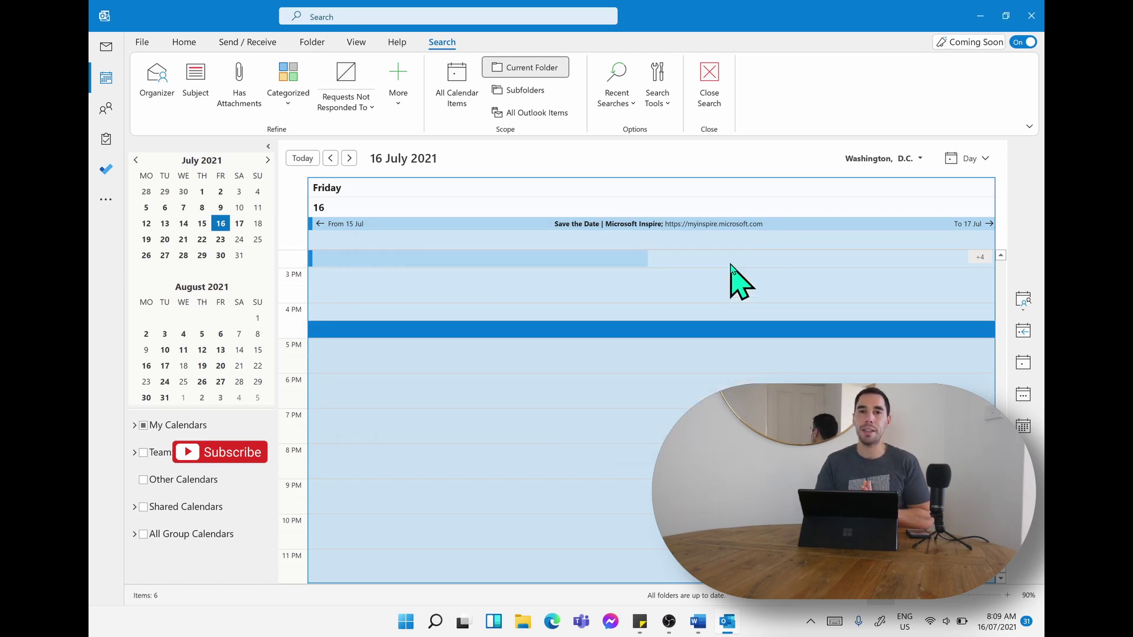